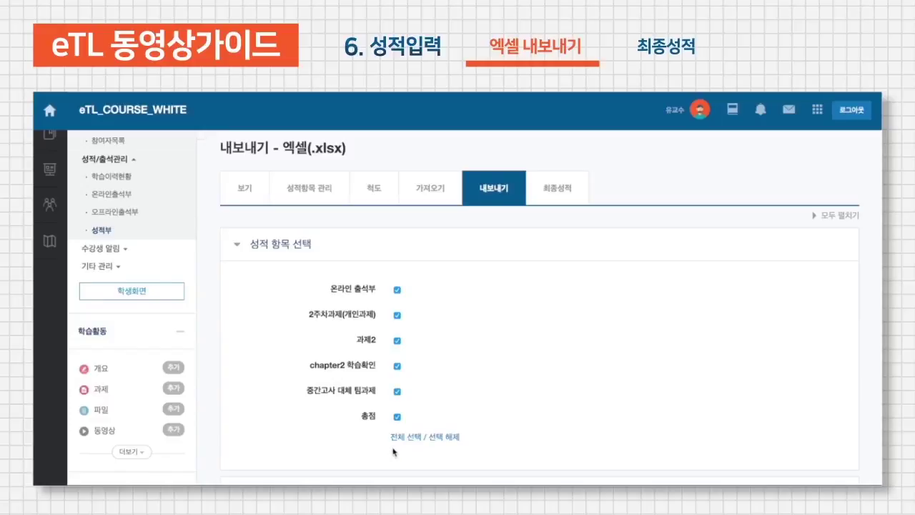
Limit the Excel export to the 2주차과제(개인과제) grade item only and download the file
{"action": "left_click", "coordinate": [438, 440]}
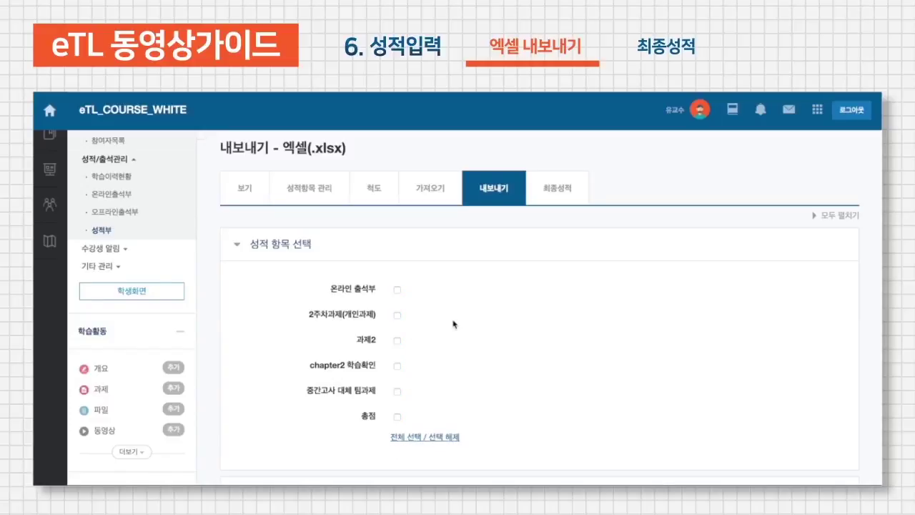
{"action": "left_click", "coordinate": [398, 315]}
{"action": "scroll", "coordinate": [414, 364], "scroll_direction": "down", "scroll_amount": 3}
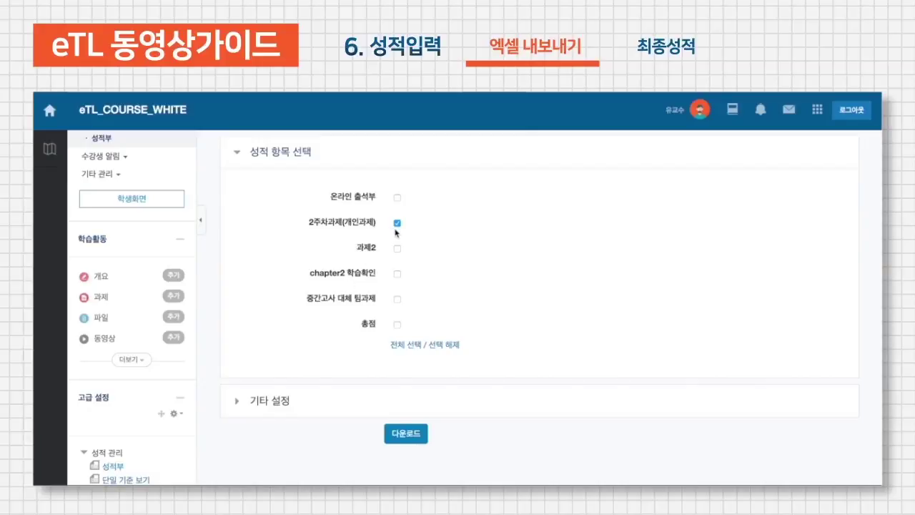
{"action": "left_click", "coordinate": [400, 434]}
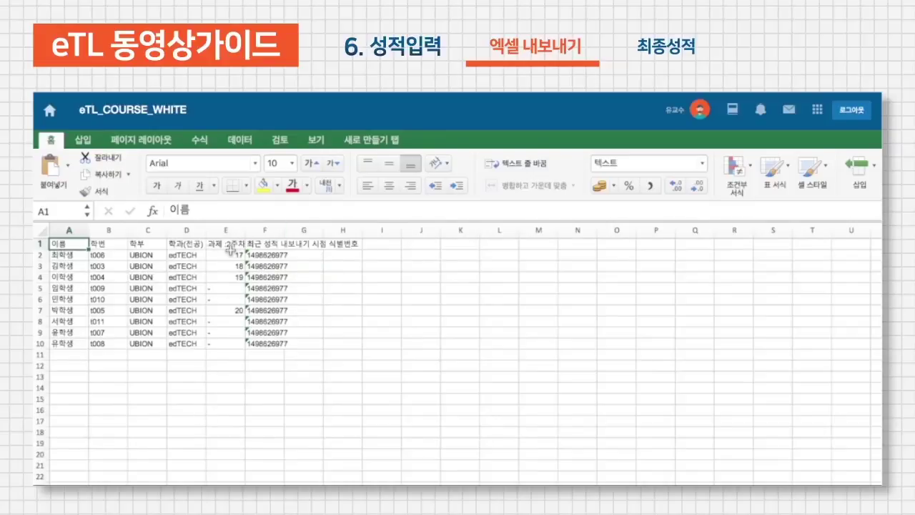
Examine the exported spreadsheet's export identifier column, assignment scores and student name column
{"action": "left_click_drag", "start_coordinate": [275, 255], "coordinate": [271, 349]}
{"action": "left_click", "coordinate": [268, 361]}
{"action": "left_click", "coordinate": [232, 254]}
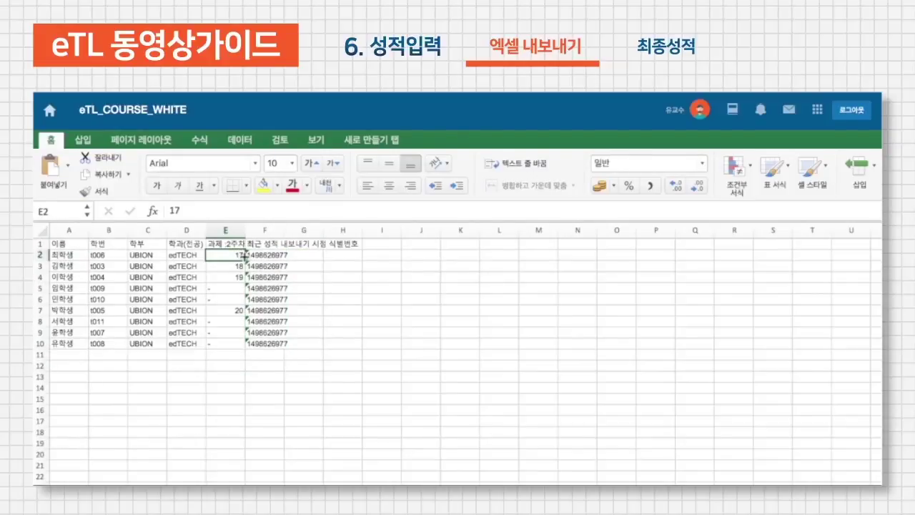
{"action": "left_click", "coordinate": [78, 256]}
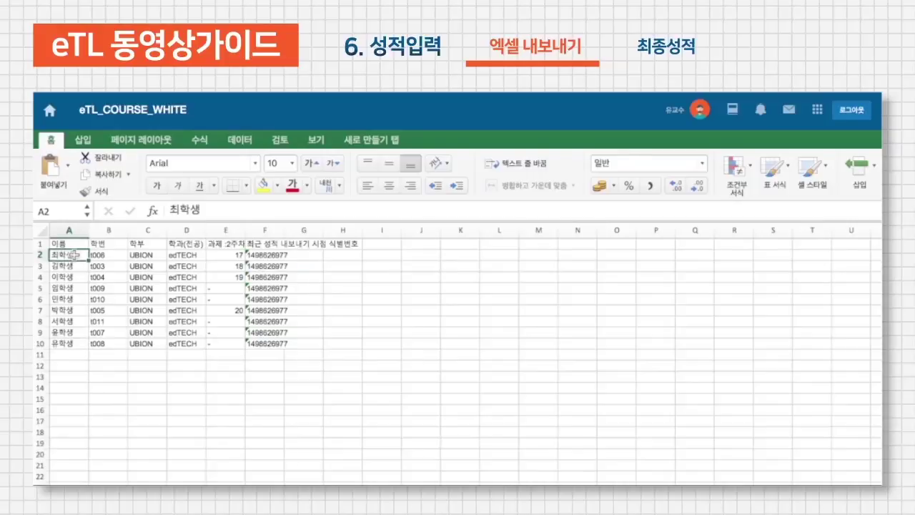
{"action": "left_click", "coordinate": [69, 244]}
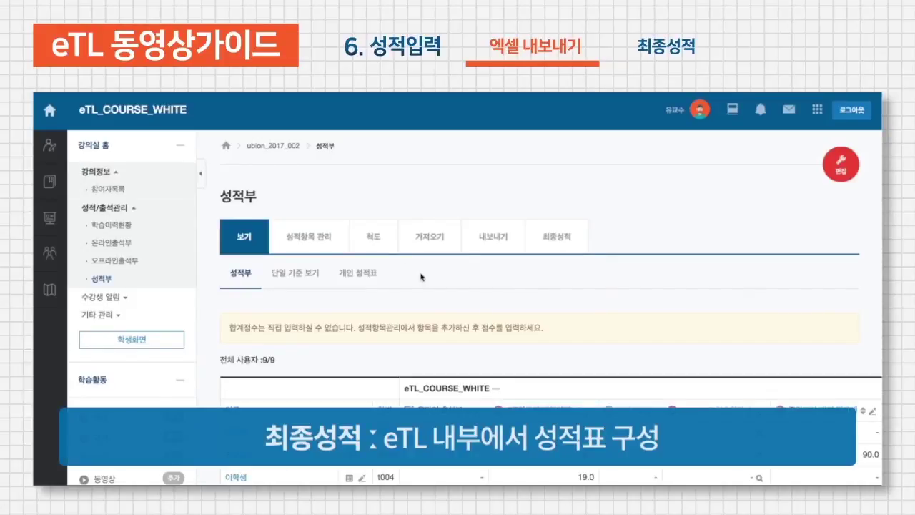
Open the course's final grade (최종성적) settings and choose 상대평가 (relative evaluation) as the grading method
{"action": "left_click", "coordinate": [570, 244]}
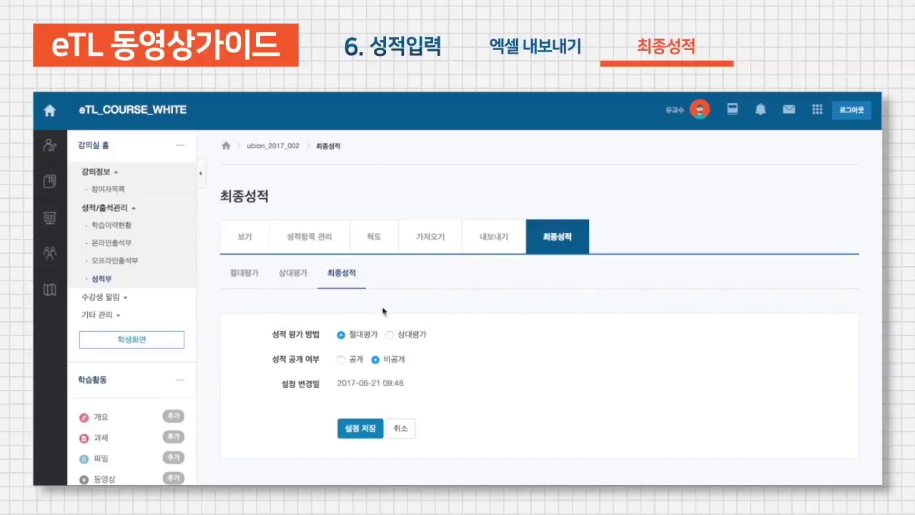
{"action": "left_click", "coordinate": [414, 336]}
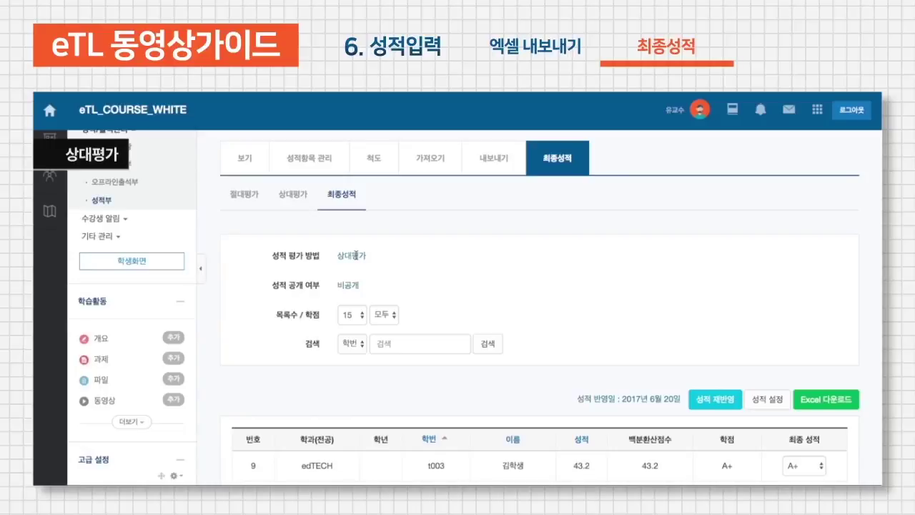
In the relative evaluation (상대평가) criteria, set the cutoffs to 15% for A+, 25% for A and 30% for A-
{"action": "left_click", "coordinate": [294, 198]}
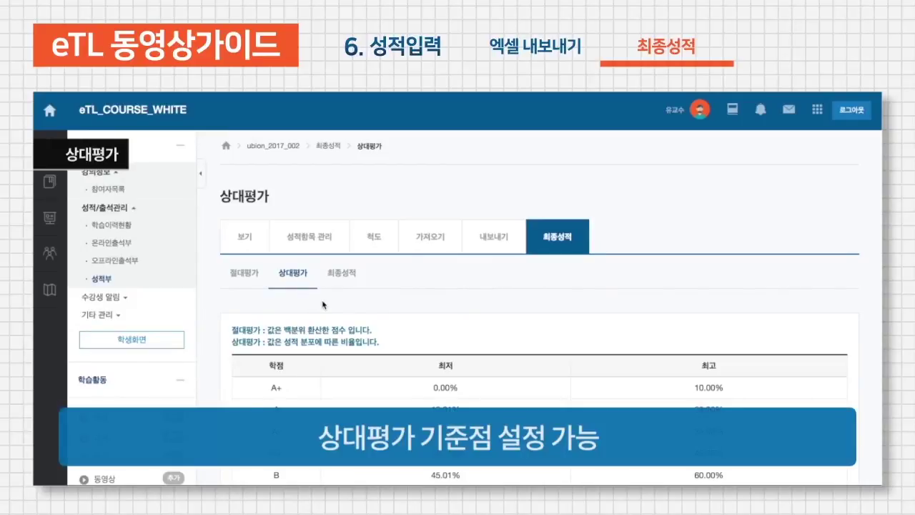
{"action": "scroll", "coordinate": [322, 305], "scroll_direction": "down", "scroll_amount": 4}
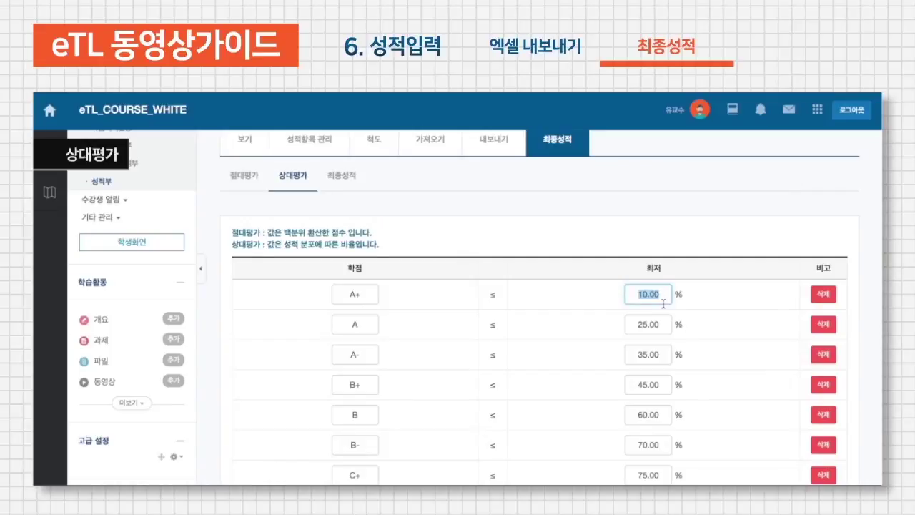
{"action": "type", "text": "15"}
{"action": "key", "text": "Tab"}
{"action": "type", "text": "25"}
{"action": "key", "text": "Tab"}
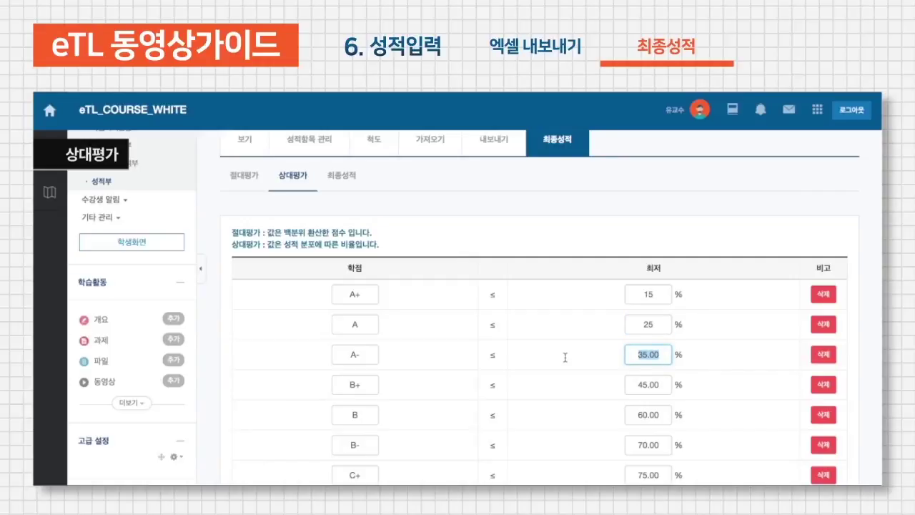
{"action": "type", "text": "30"}
Set the relative evaluation cutoffs to 50% for B+ and 65% for B
{"action": "scroll", "coordinate": [631, 382], "scroll_direction": "down", "scroll_amount": 3}
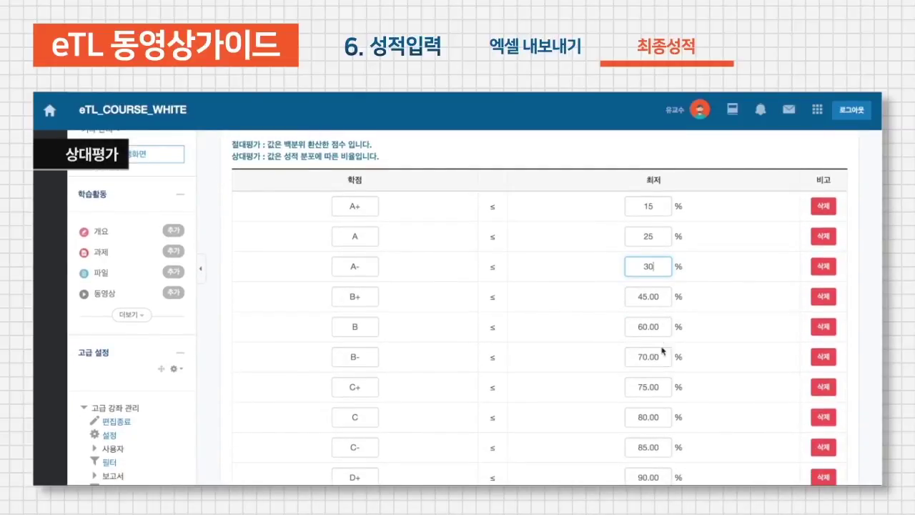
{"action": "key", "text": "Tab"}
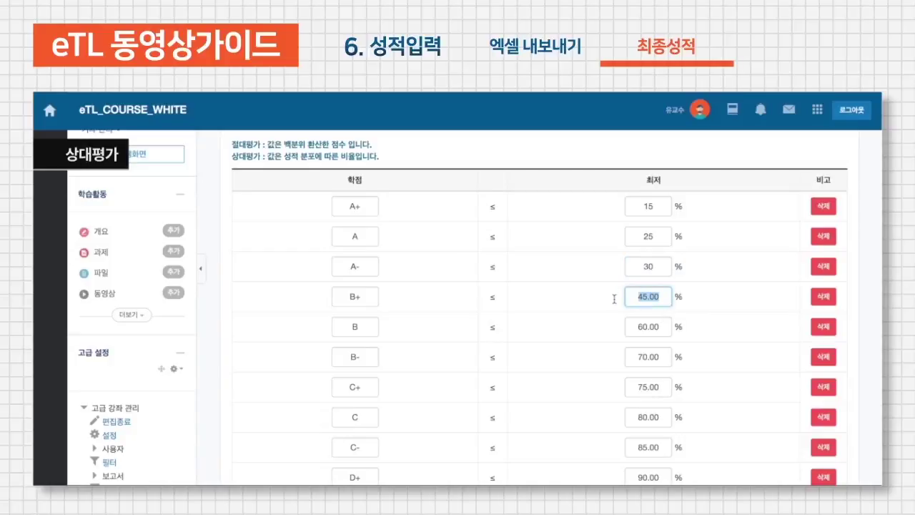
{"action": "type", "text": "50"}
{"action": "key", "text": "Tab"}
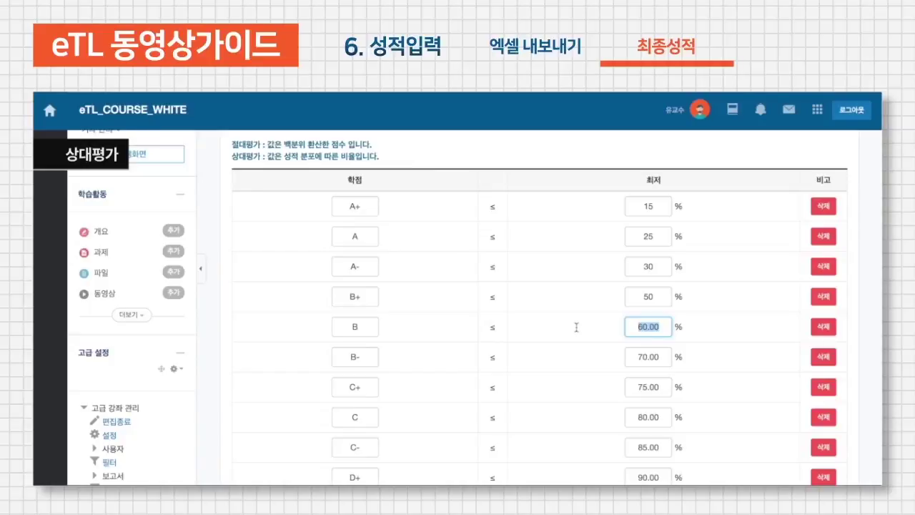
{"action": "type", "text": "65"}
{"action": "left_click", "coordinate": [663, 359]}
{"action": "scroll", "coordinate": [660, 386], "scroll_direction": "down", "scroll_amount": 1}
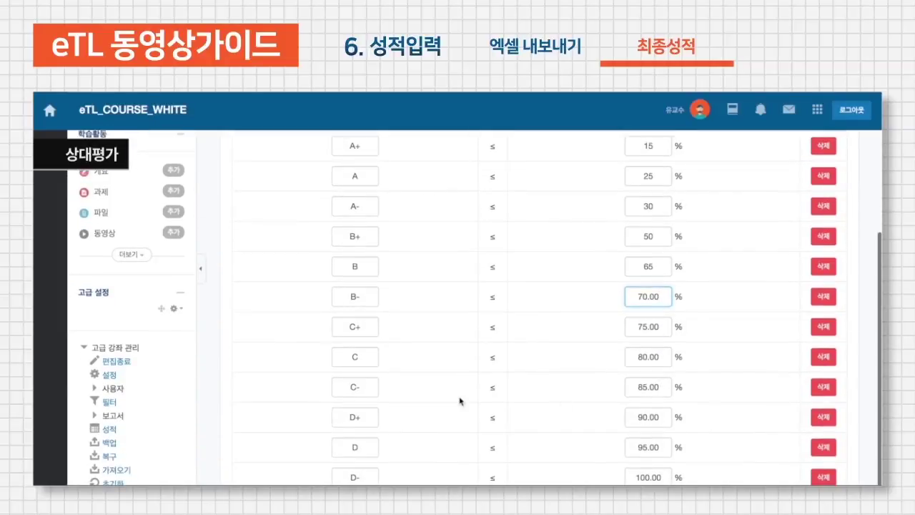
Delete the D+, D and D- grades, set C+ to 80%, C to 90% and C- to 100%, and save the criteria
{"action": "left_click", "coordinate": [823, 417]}
{"action": "left_click", "coordinate": [823, 417]}
{"action": "left_click", "coordinate": [823, 417]}
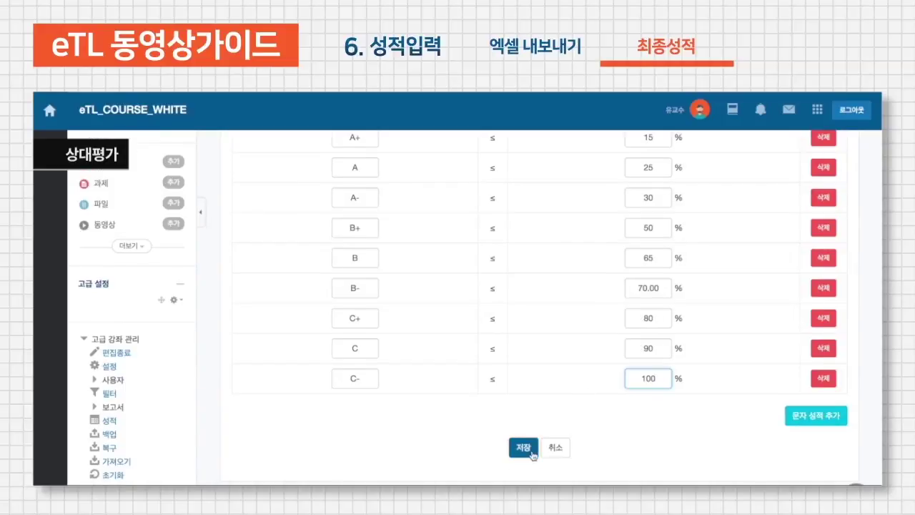
{"action": "left_click", "coordinate": [532, 453]}
{"action": "scroll", "coordinate": [493, 396], "scroll_direction": "down", "scroll_amount": 2}
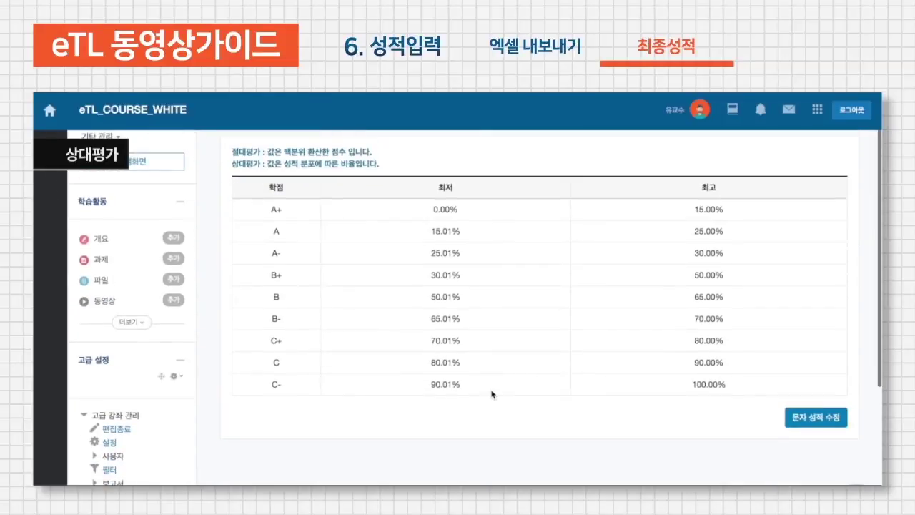
{"action": "scroll", "coordinate": [460, 208], "scroll_direction": "up", "scroll_amount": 1}
{"action": "scroll", "coordinate": [459, 208], "scroll_direction": "up", "scroll_amount": 1}
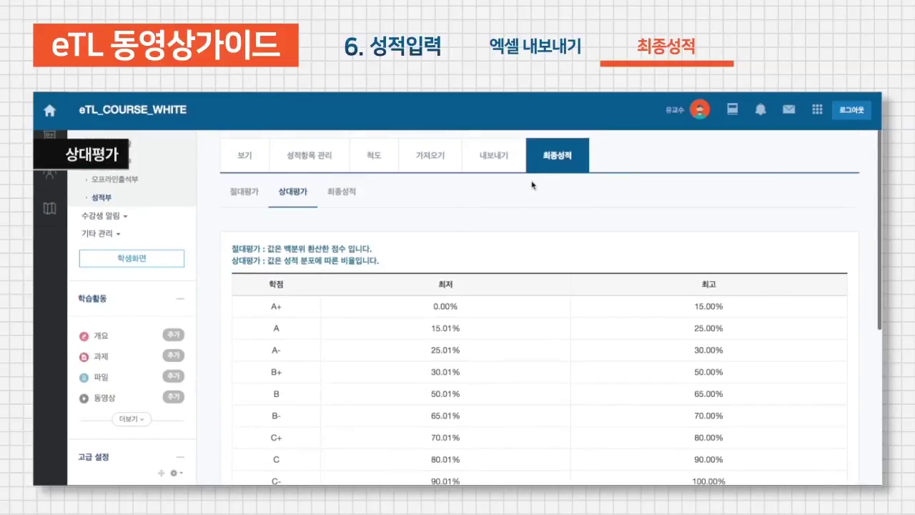
Reapply the grades (성적 재반영) in the final grade list so that it uses the saved relative evaluation criteria
{"action": "left_click", "coordinate": [351, 194]}
{"action": "scroll", "coordinate": [515, 229], "scroll_direction": "down", "scroll_amount": 4}
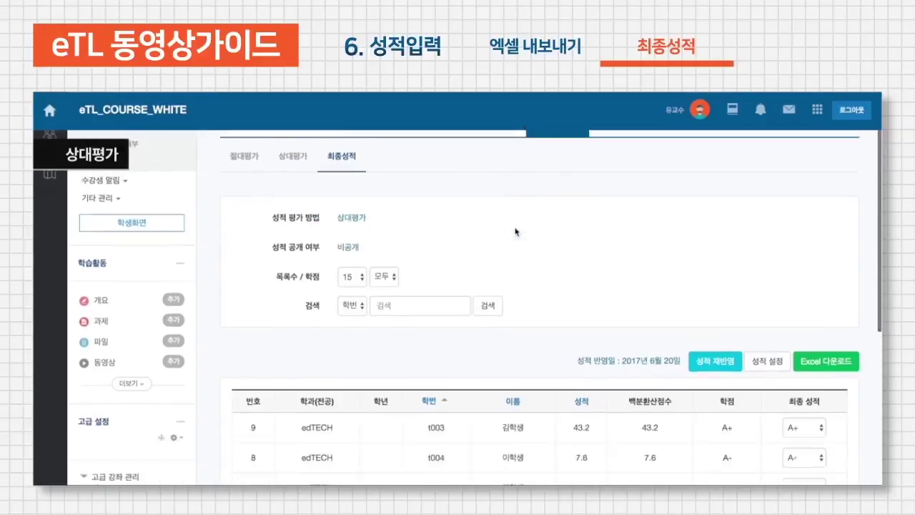
{"action": "left_click", "coordinate": [712, 216]}
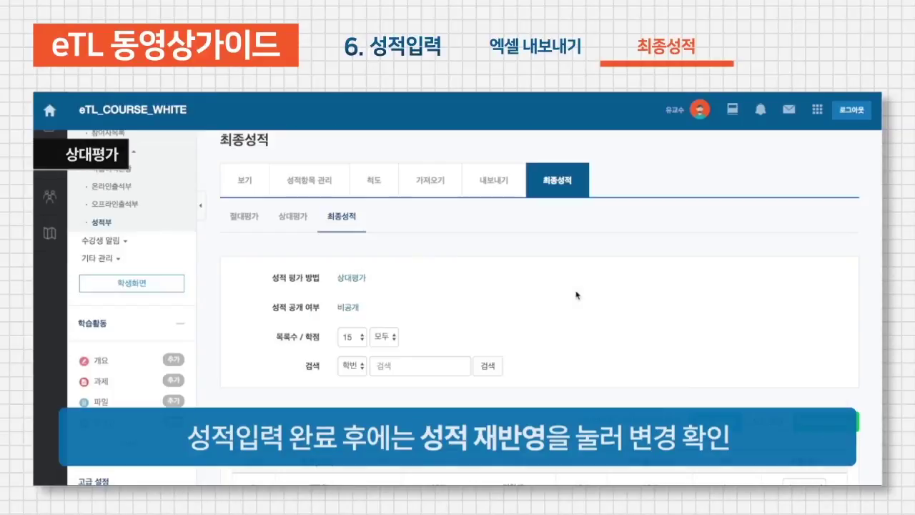
{"action": "scroll", "coordinate": [577, 293], "scroll_direction": "down", "scroll_amount": 5}
{"action": "scroll", "coordinate": [577, 293], "scroll_direction": "up", "scroll_amount": 3}
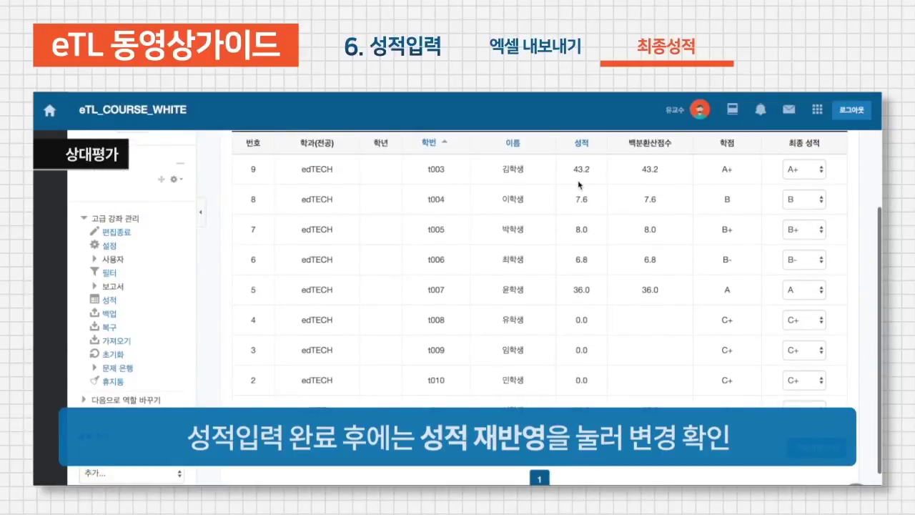
Open the grade item management page (성적항목 관리) and examine which course items make up the total and their maximum scores
{"action": "scroll", "coordinate": [580, 185], "scroll_direction": "up", "scroll_amount": 5}
{"action": "scroll", "coordinate": [345, 233], "scroll_direction": "down", "scroll_amount": 3}
{"action": "scroll", "coordinate": [322, 214], "scroll_direction": "up", "scroll_amount": 3}
{"action": "left_click", "coordinate": [294, 162]}
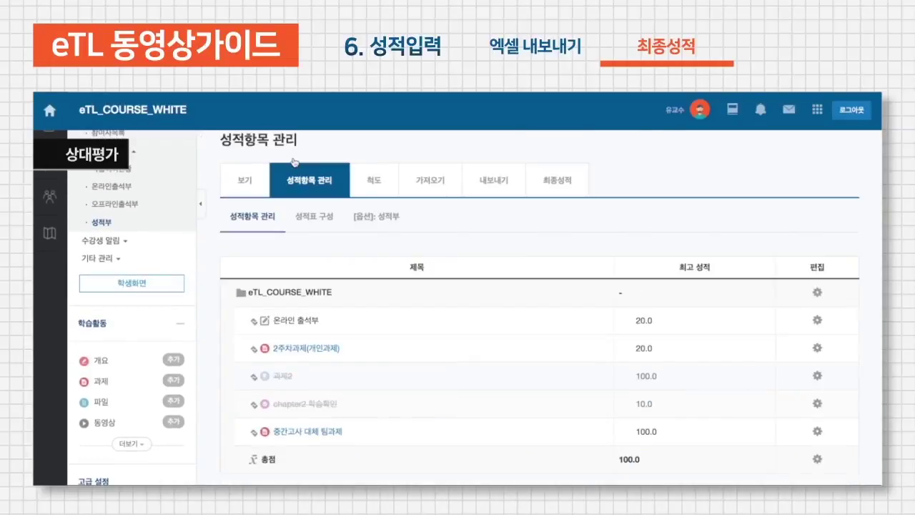
{"action": "scroll", "coordinate": [304, 234], "scroll_direction": "down", "scroll_amount": 3}
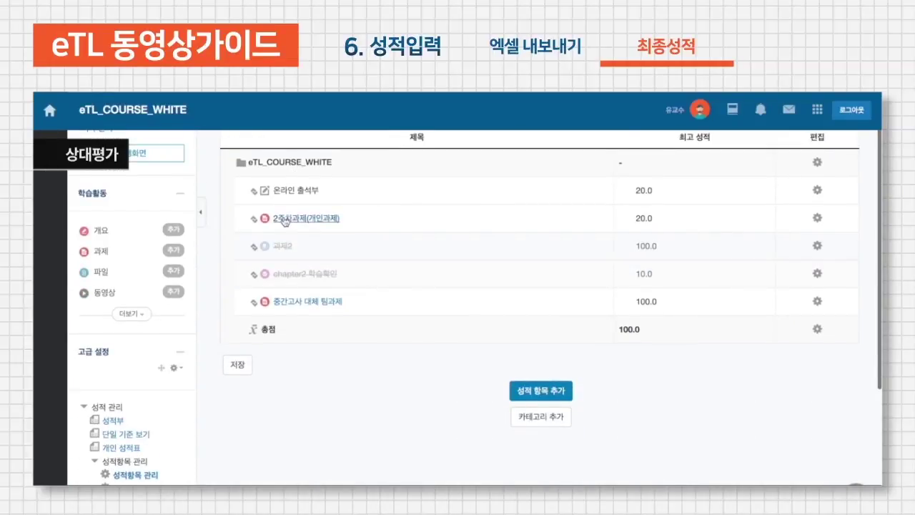
{"action": "left_click_drag", "start_coordinate": [369, 303], "coordinate": [360, 227]}
{"action": "left_click", "coordinate": [360, 227]}
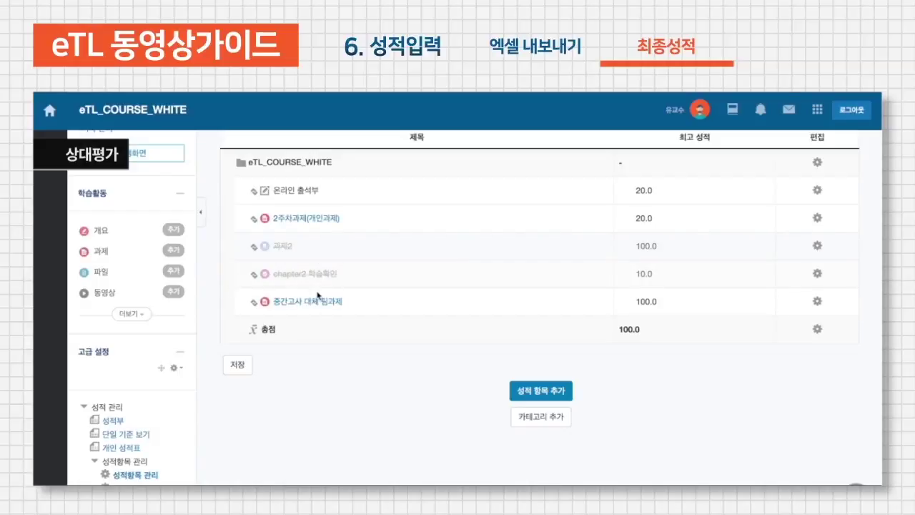
Return to the final grade list and examine the scores and calculated letter grades (학점) of all students
{"action": "scroll", "coordinate": [384, 290], "scroll_direction": "up", "scroll_amount": 3}
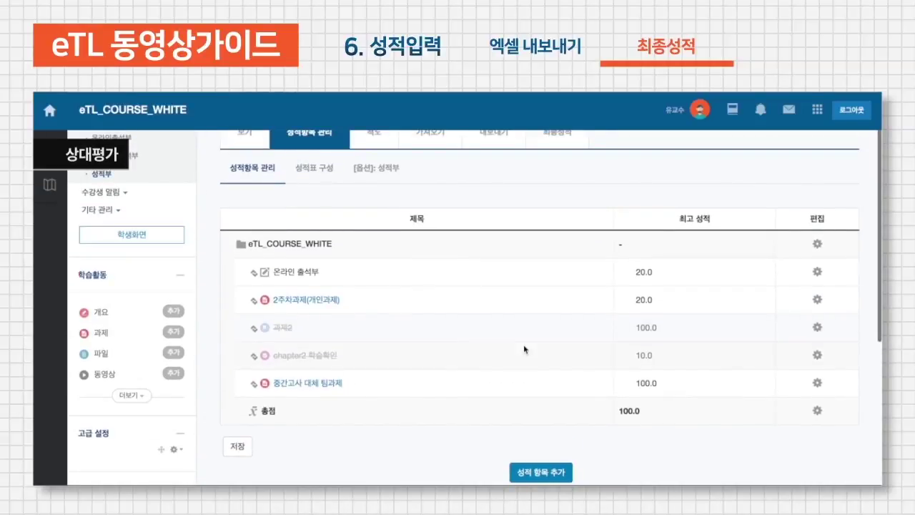
{"action": "left_click", "coordinate": [542, 134]}
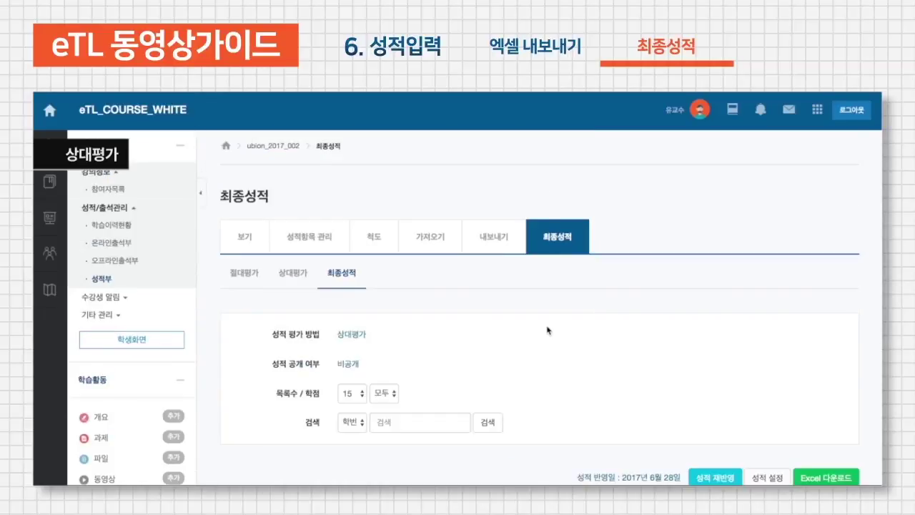
{"action": "scroll", "coordinate": [548, 327], "scroll_direction": "down", "scroll_amount": 5}
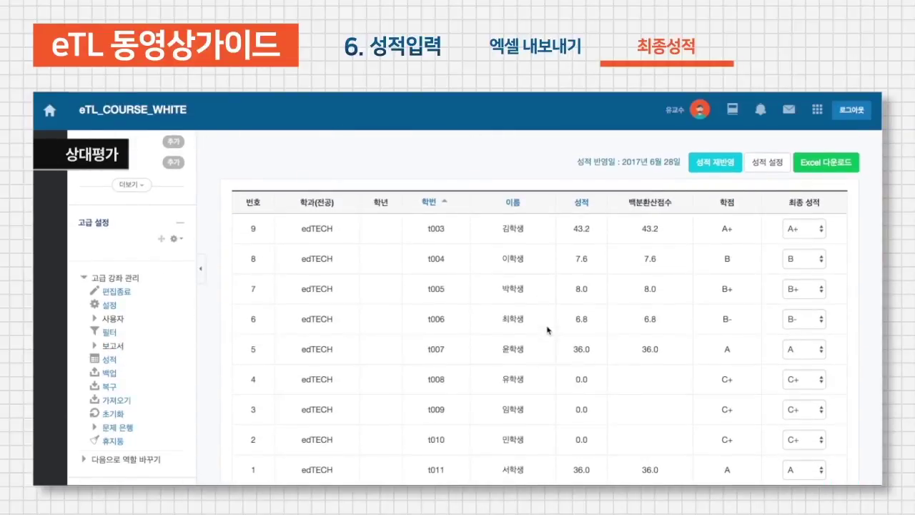
{"action": "scroll", "coordinate": [548, 329], "scroll_direction": "up", "scroll_amount": 2}
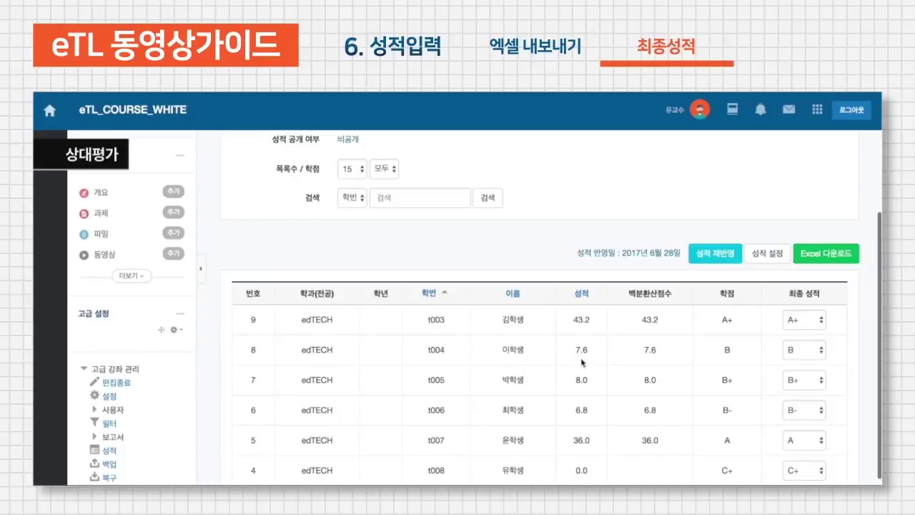
{"action": "scroll", "coordinate": [725, 285], "scroll_direction": "down", "scroll_amount": 1}
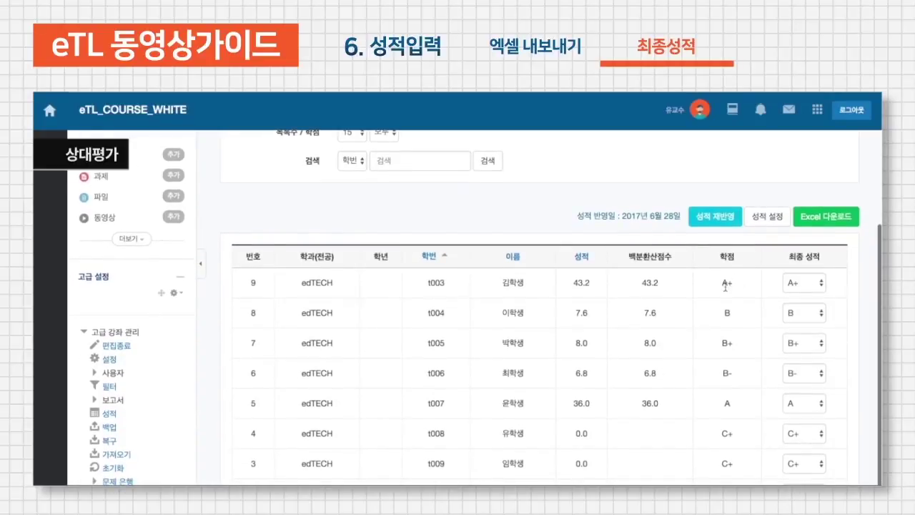
{"action": "left_click_drag", "start_coordinate": [733, 273], "coordinate": [729, 481]}
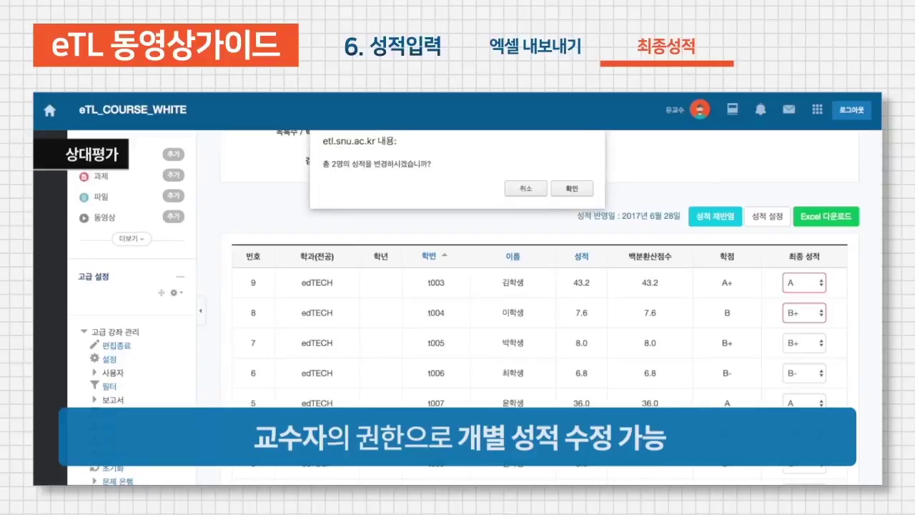
Save the final grades of the first two listed students as A and B+
{"action": "left_click", "coordinate": [580, 191]}
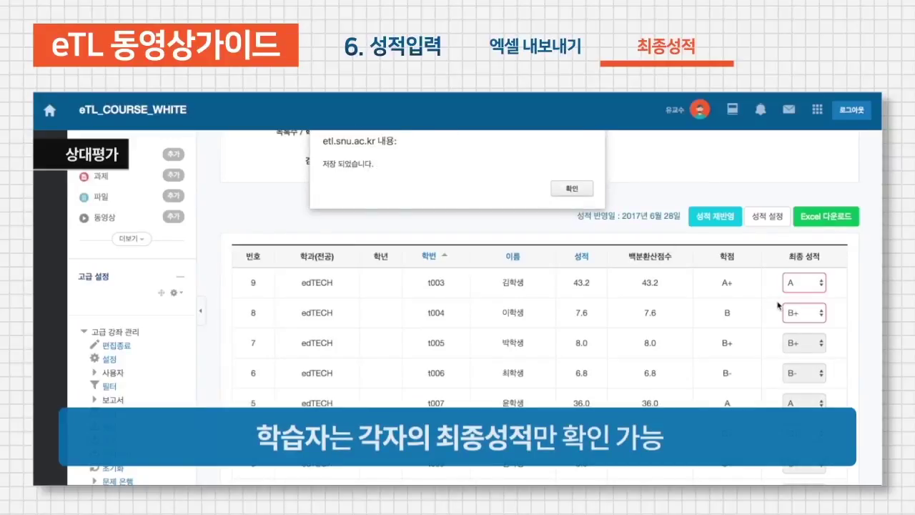
{"action": "left_click", "coordinate": [572, 189]}
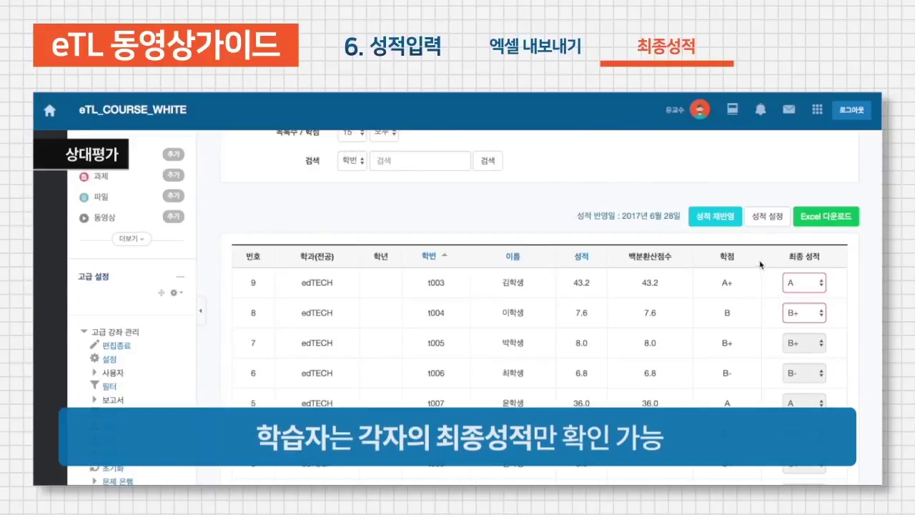
{"action": "scroll", "coordinate": [766, 268], "scroll_direction": "up", "scroll_amount": 4}
{"action": "scroll", "coordinate": [772, 379], "scroll_direction": "down", "scroll_amount": 4}
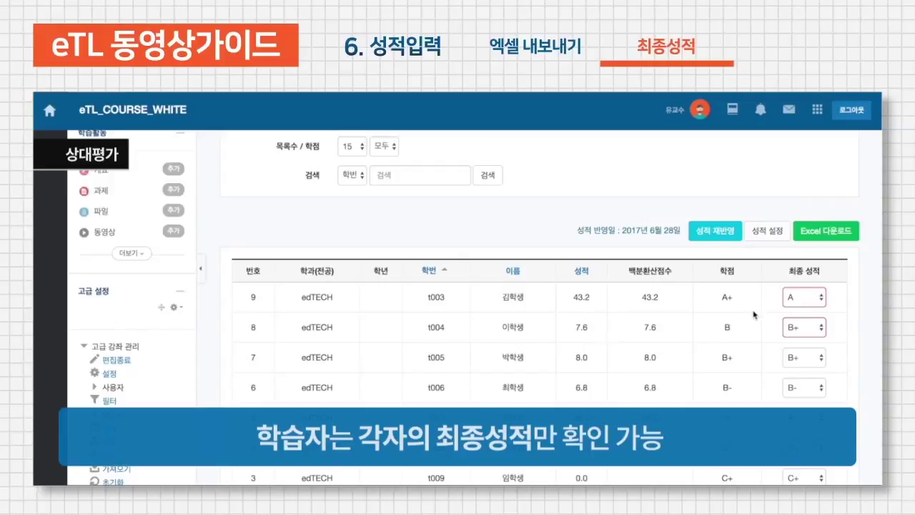
{"action": "scroll", "coordinate": [754, 315], "scroll_direction": "down", "scroll_amount": 1}
{"action": "scroll", "coordinate": [461, 258], "scroll_direction": "up", "scroll_amount": 5}
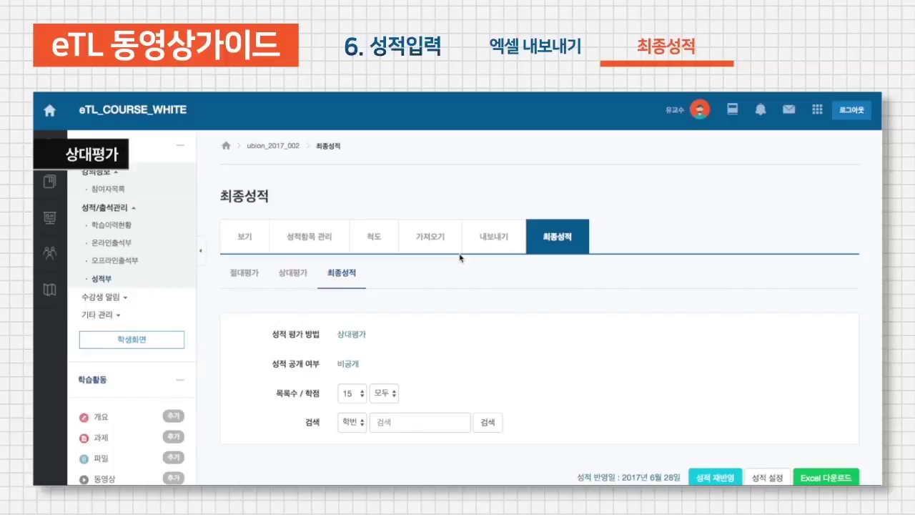
{"action": "scroll", "coordinate": [459, 258], "scroll_direction": "down", "scroll_amount": 4}
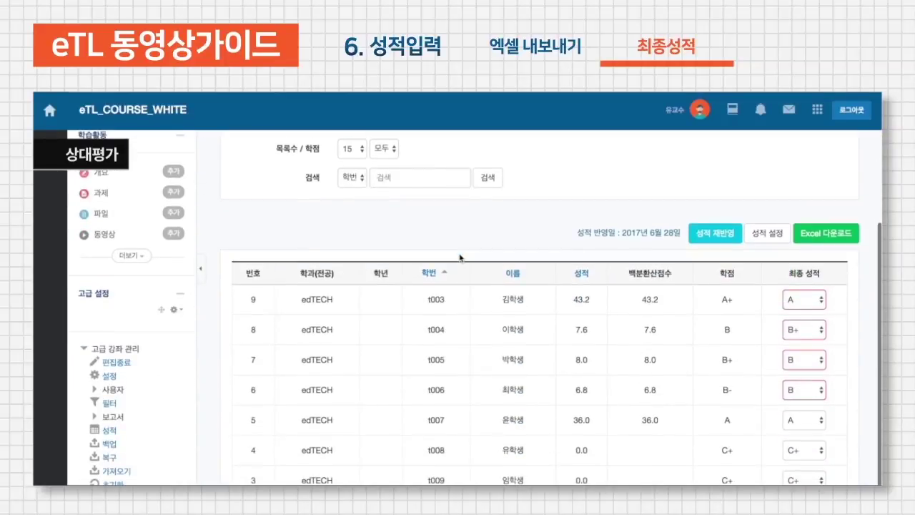
Examine the maximum scores in grade item management (성적항목 관리) and compare them with the students' results in the final grade list
{"action": "scroll", "coordinate": [459, 258], "scroll_direction": "up", "scroll_amount": 4}
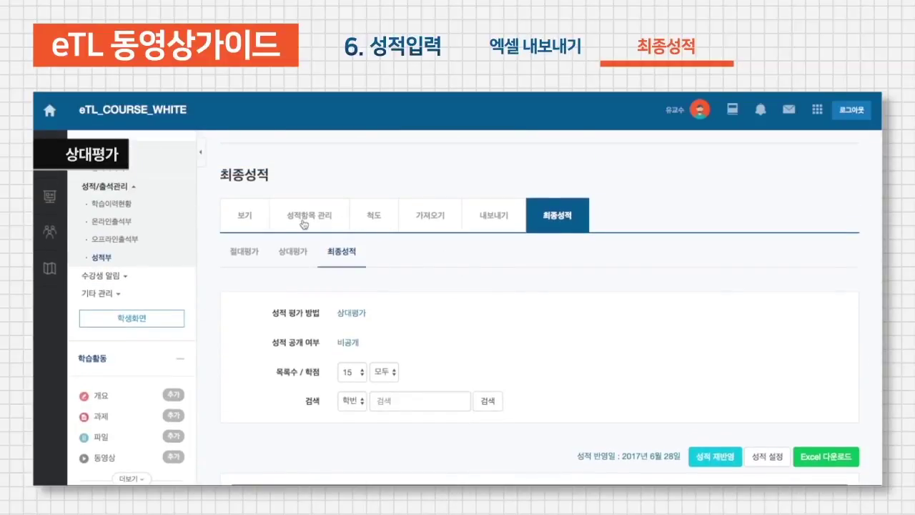
{"action": "left_click", "coordinate": [303, 223]}
{"action": "scroll", "coordinate": [333, 405], "scroll_direction": "down", "scroll_amount": 1}
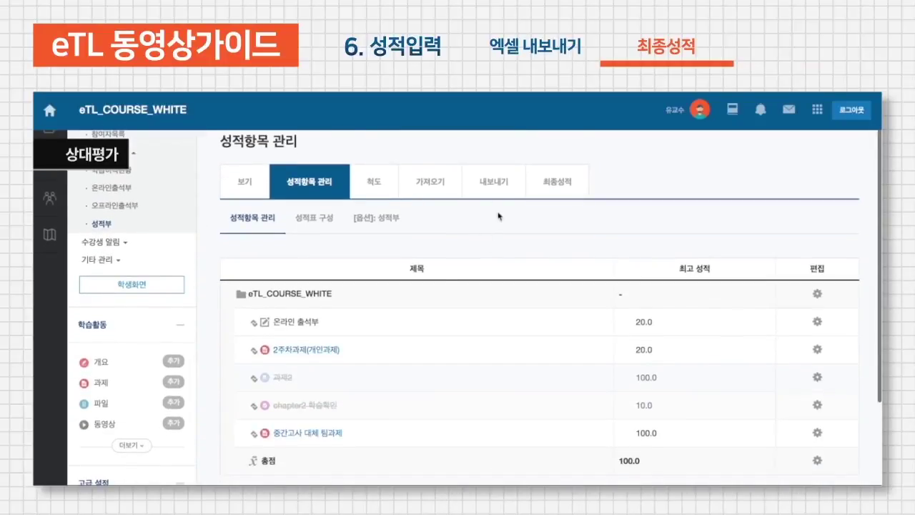
{"action": "left_click", "coordinate": [563, 191]}
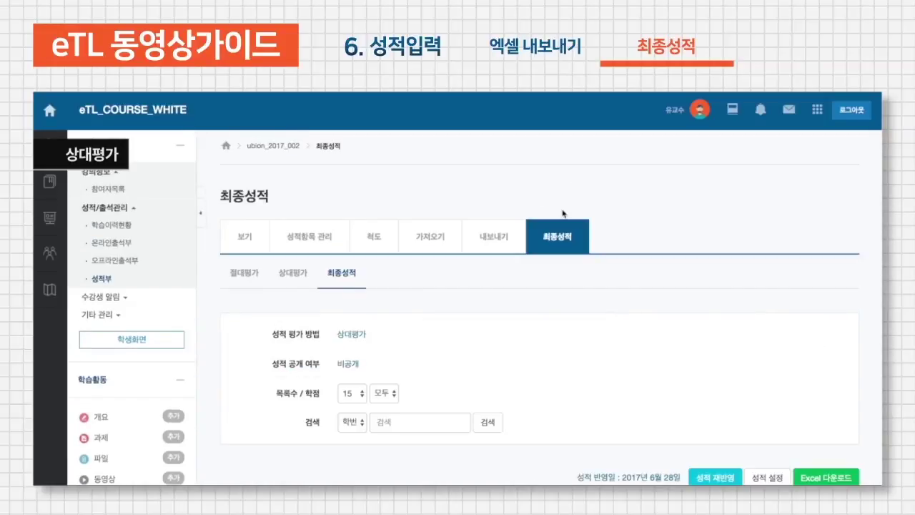
{"action": "scroll", "coordinate": [562, 212], "scroll_direction": "down", "scroll_amount": 5}
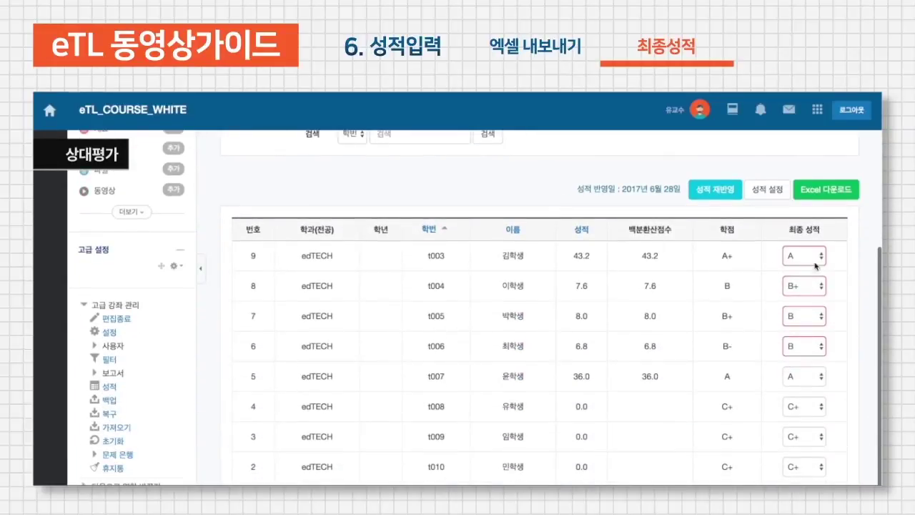
{"action": "scroll", "coordinate": [808, 326], "scroll_direction": "up", "scroll_amount": 2}
{"action": "scroll", "coordinate": [541, 330], "scroll_direction": "up", "scroll_amount": 3}
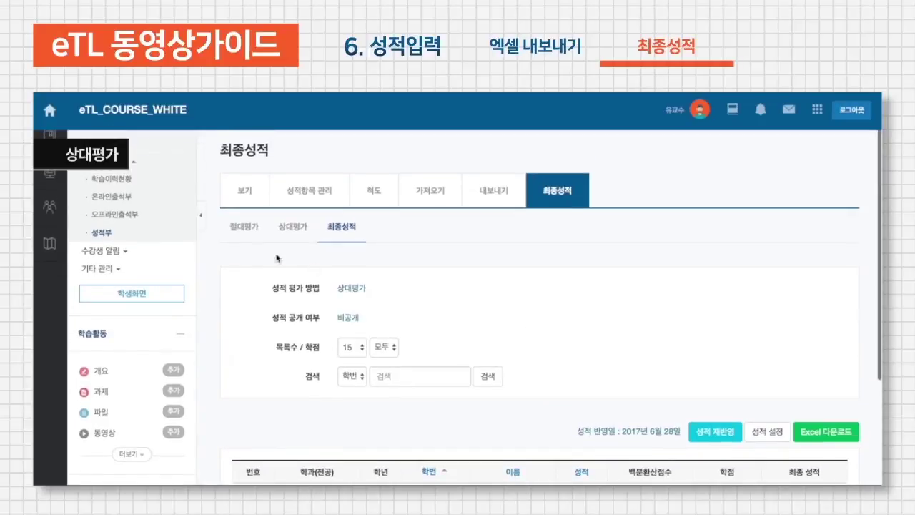
Reduce the absolute evaluation (절대평가) letter grades to A+, B+ and C+, and set the B+ cutoff to 40%
{"action": "left_click", "coordinate": [245, 238]}
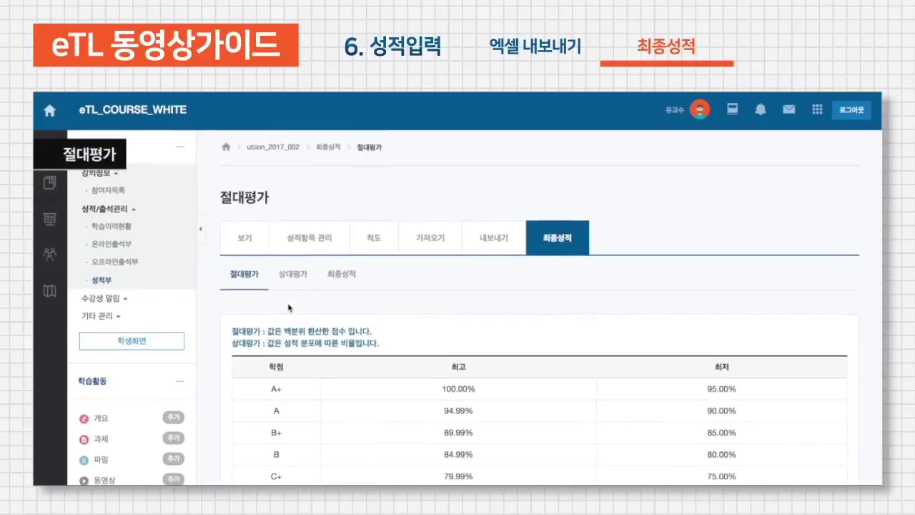
{"action": "scroll", "coordinate": [288, 319], "scroll_direction": "down", "scroll_amount": 2}
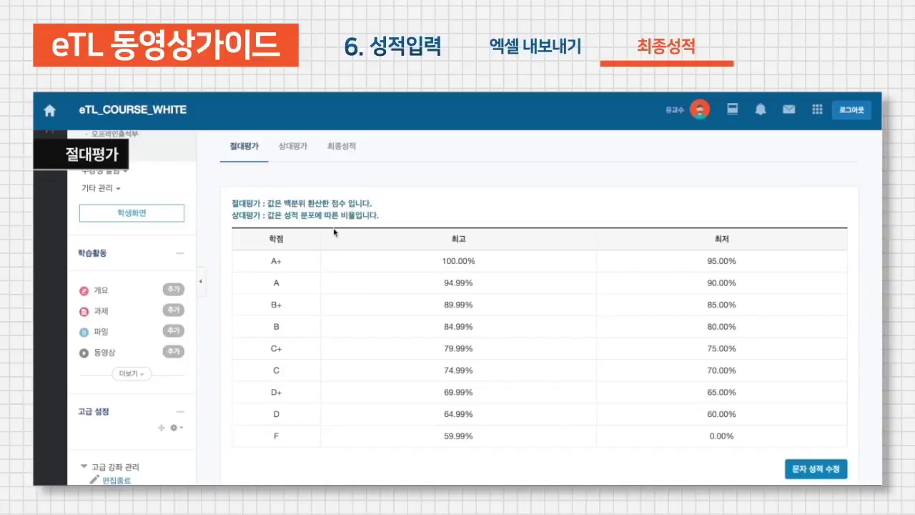
{"action": "left_click", "coordinate": [795, 466]}
{"action": "double_click", "coordinate": [662, 259]}
{"action": "type", "text": "43"}
{"action": "left_click_drag", "start_coordinate": [654, 261], "coordinate": [629, 260]}
{"action": "type", "text": "40"}
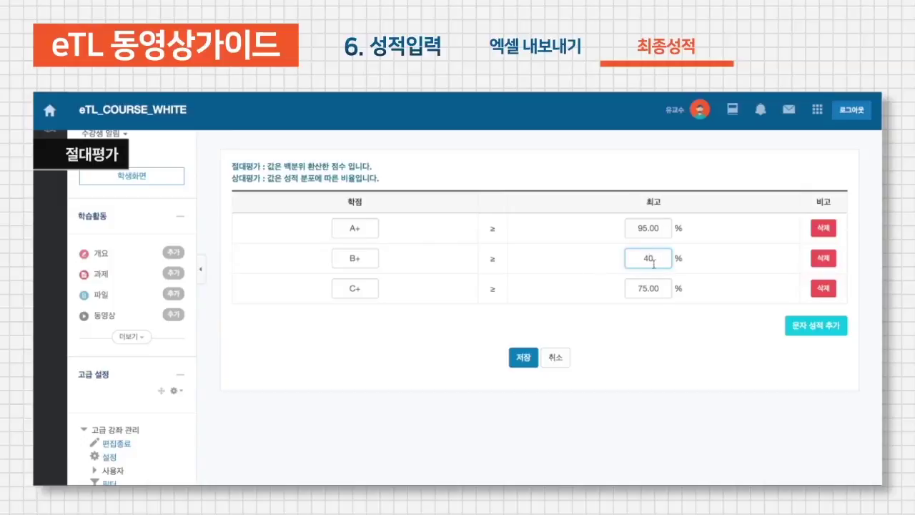
Set the C+ cutoff to 0% and the A+ cutoff to 80%, and save the absolute evaluation criteria
{"action": "left_click_drag", "start_coordinate": [660, 289], "coordinate": [574, 291]}
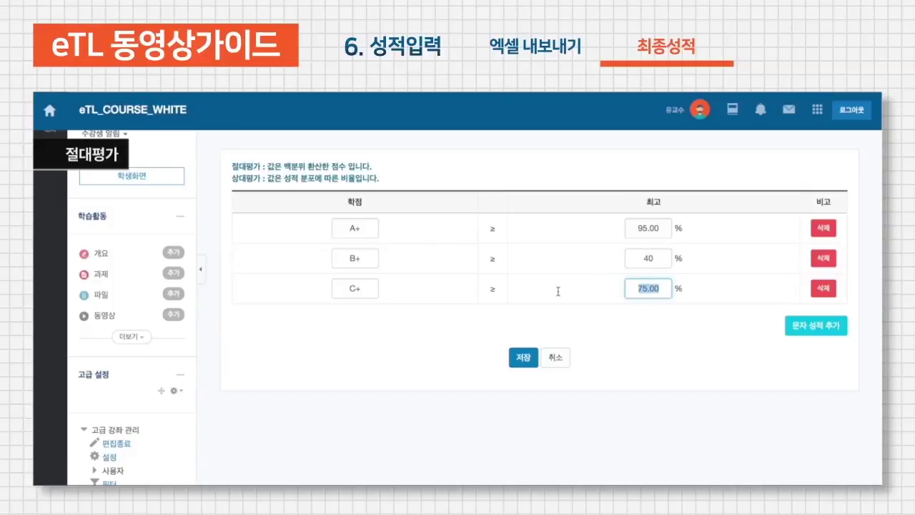
{"action": "type", "text": "0"}
{"action": "left_click_drag", "start_coordinate": [664, 228], "coordinate": [590, 229]}
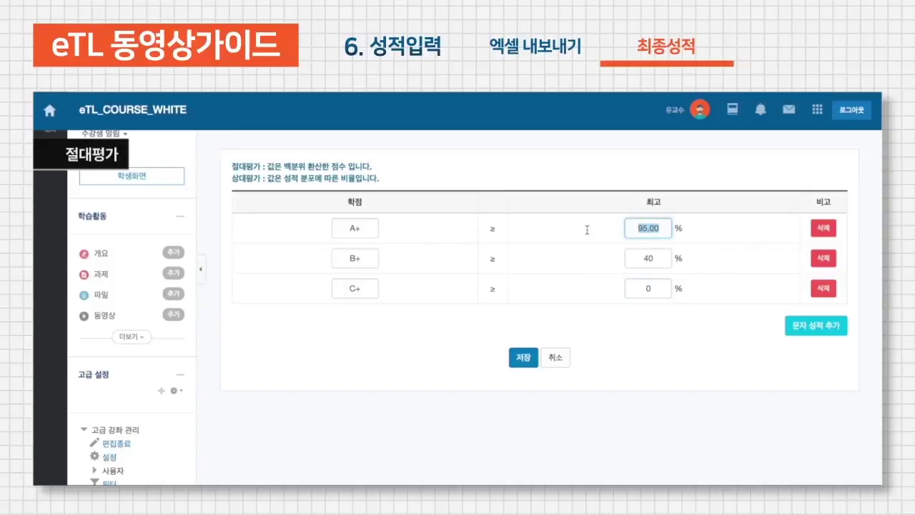
{"action": "type", "text": "80"}
{"action": "left_click", "coordinate": [635, 363]}
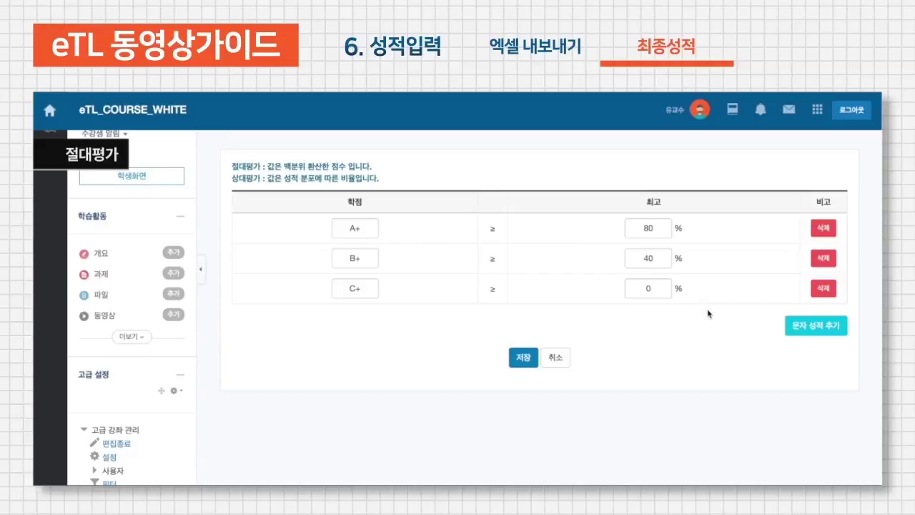
{"action": "left_click", "coordinate": [519, 362]}
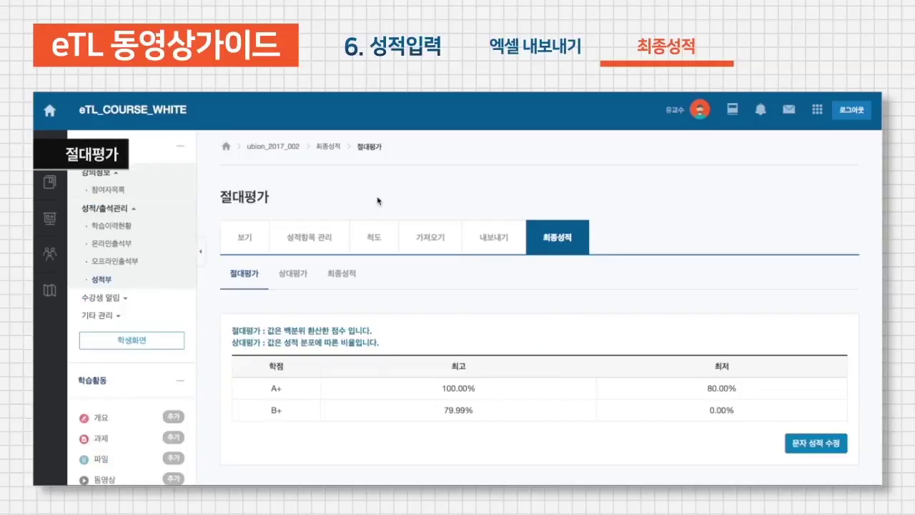
Change the grade evaluation method (성적 평가 방법) in the final grade settings to absolute evaluation (절대평가) and save
{"action": "left_click", "coordinate": [350, 275]}
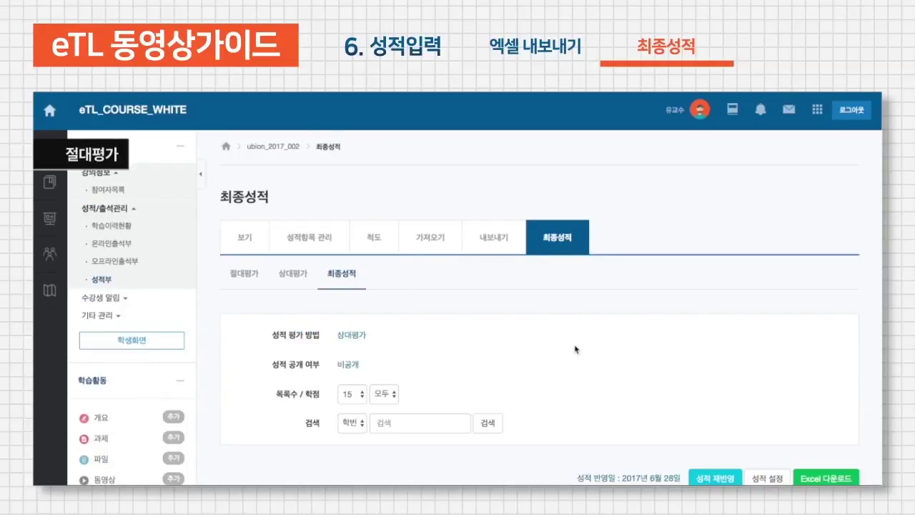
{"action": "scroll", "coordinate": [577, 350], "scroll_direction": "down", "scroll_amount": 2}
{"action": "left_click", "coordinate": [767, 346]}
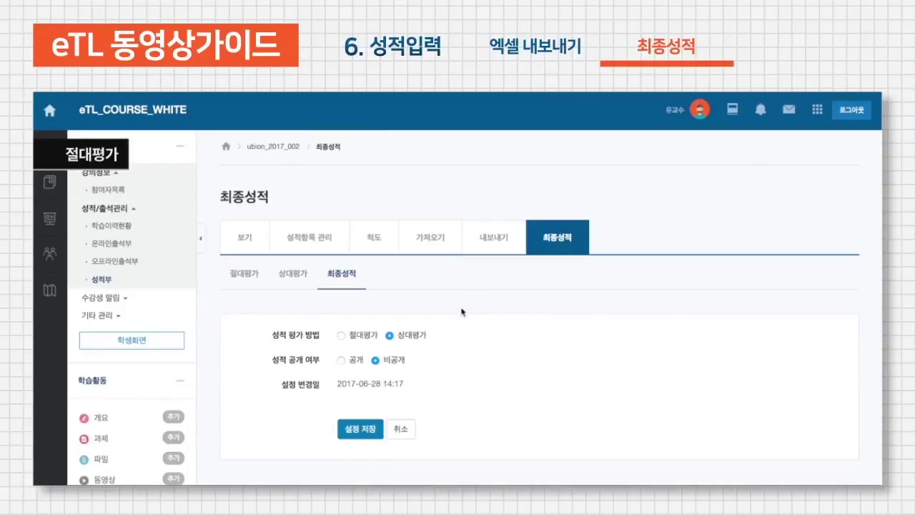
{"action": "left_click", "coordinate": [357, 341]}
{"action": "left_click", "coordinate": [357, 437]}
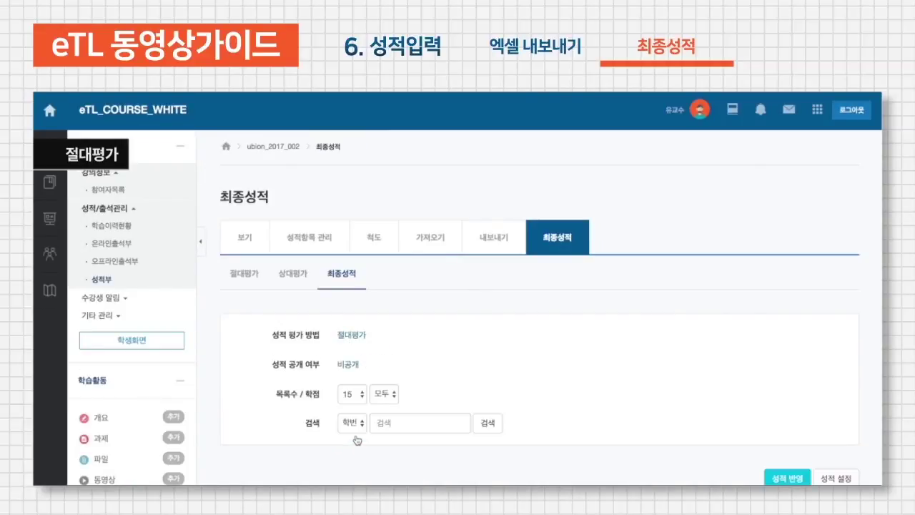
Apply the grades (성적 반영) to the final grade list with absolute evaluation and check the resulting letter grades
{"action": "scroll", "coordinate": [359, 429], "scroll_direction": "down", "scroll_amount": 3}
{"action": "left_click", "coordinate": [774, 327]}
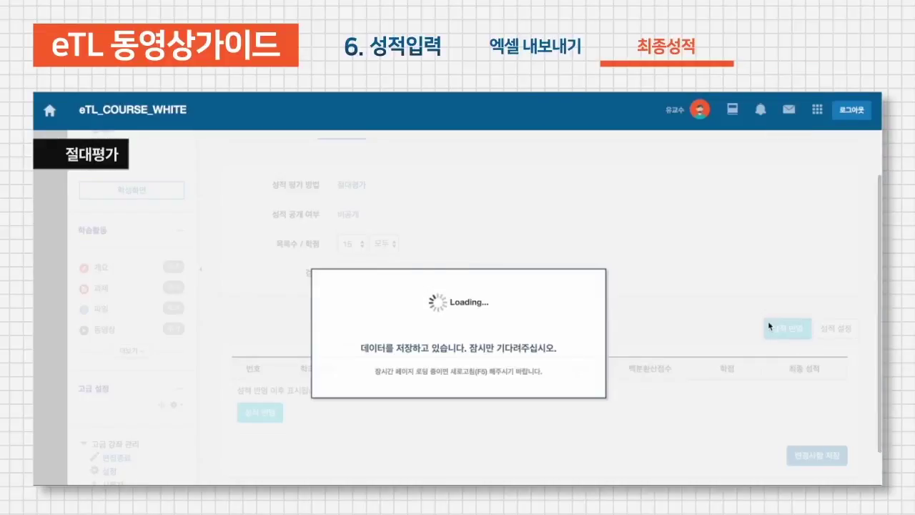
{"action": "scroll", "coordinate": [770, 326], "scroll_direction": "down", "scroll_amount": 5}
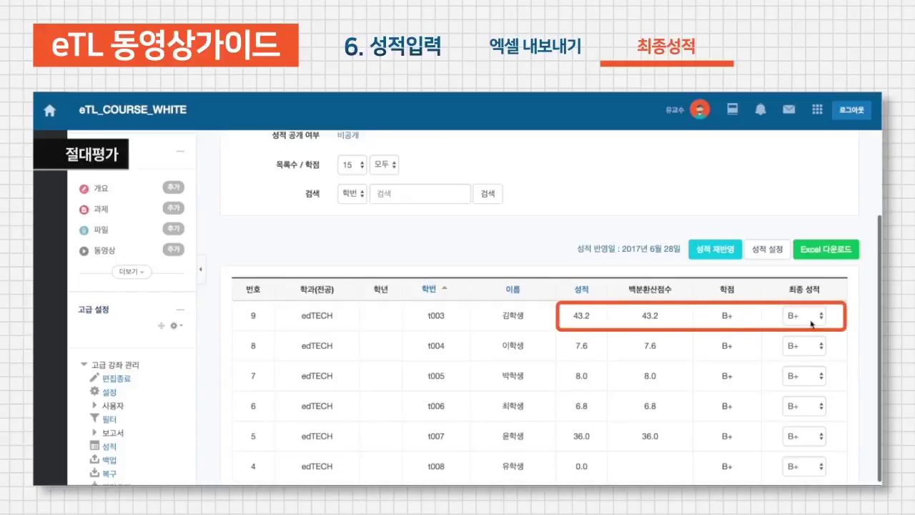
Edit the absolute evaluation criteria: set the B+ cutoff to 43%, add a C+ grade with a 1% cutoff, and save
{"action": "scroll", "coordinate": [812, 324], "scroll_direction": "up", "scroll_amount": 1}
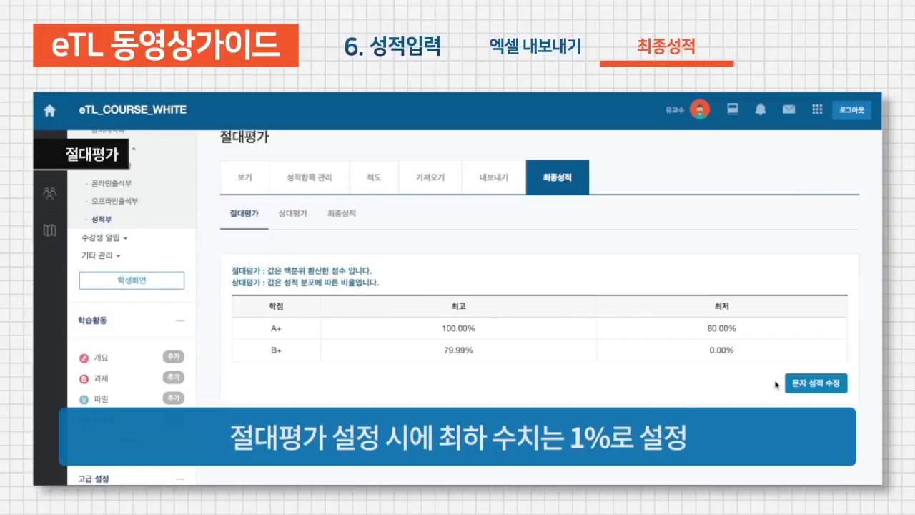
{"action": "left_click", "coordinate": [795, 384]}
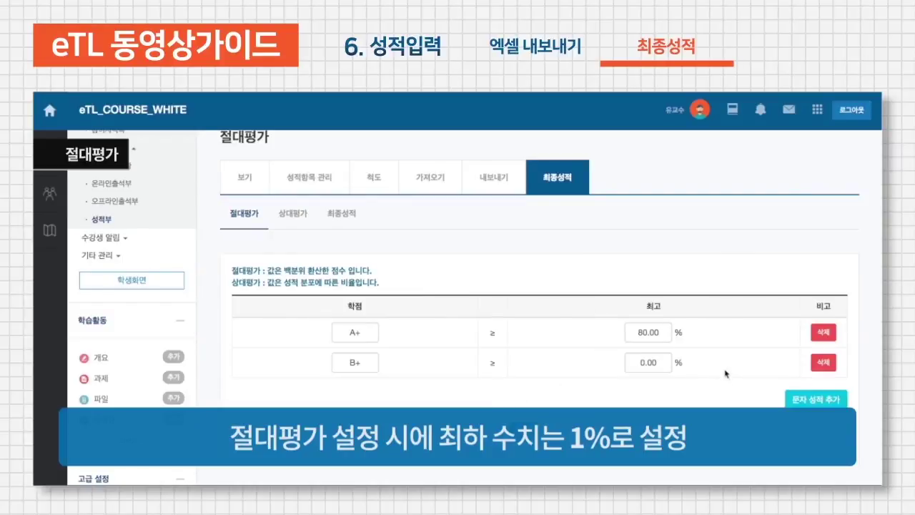
{"action": "left_click", "coordinate": [785, 398]}
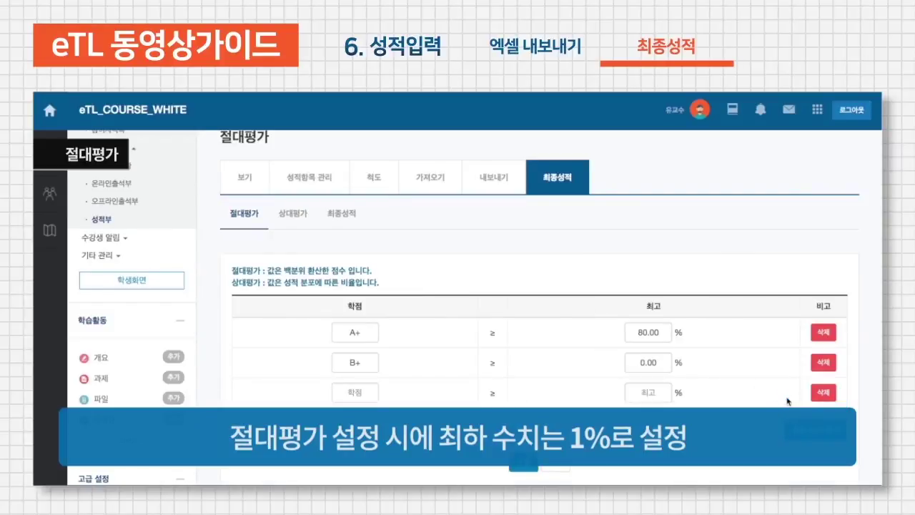
{"action": "left_click", "coordinate": [354, 393]}
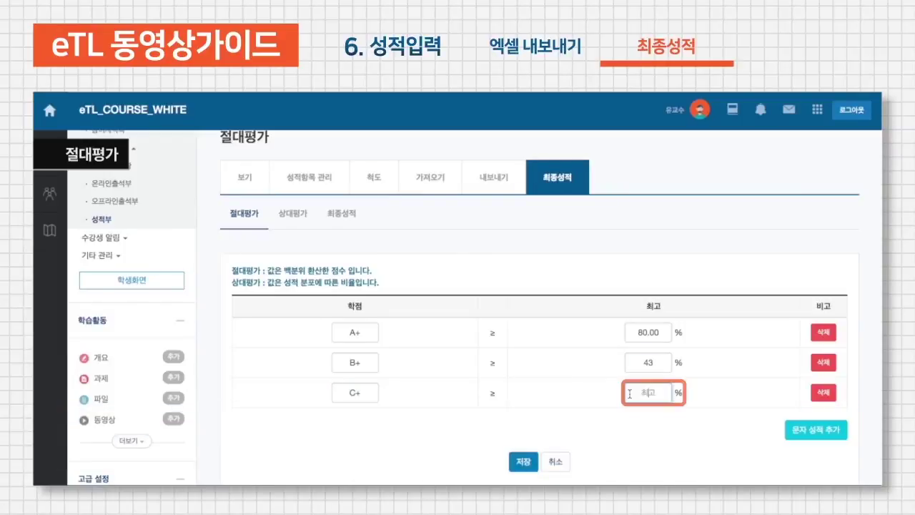
{"action": "type", "text": "1"}
{"action": "left_click", "coordinate": [524, 462]}
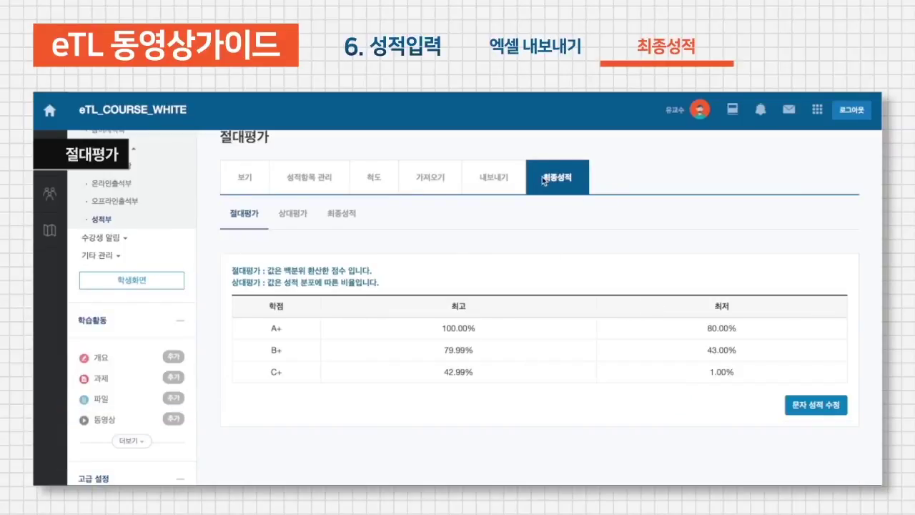
Reapply the grades (성적 재반영) in the final grade list using the revised absolute criteria and review the students' letter grades
{"action": "left_click", "coordinate": [343, 214]}
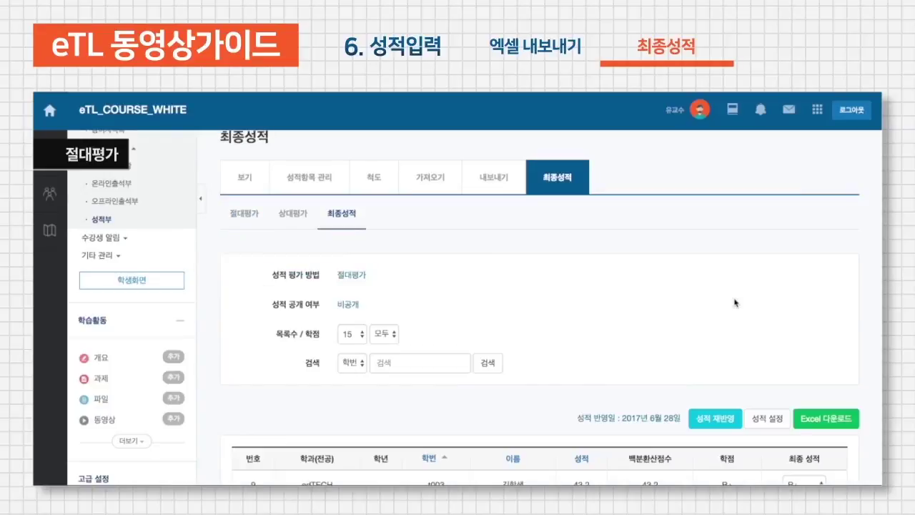
{"action": "left_click", "coordinate": [729, 422]}
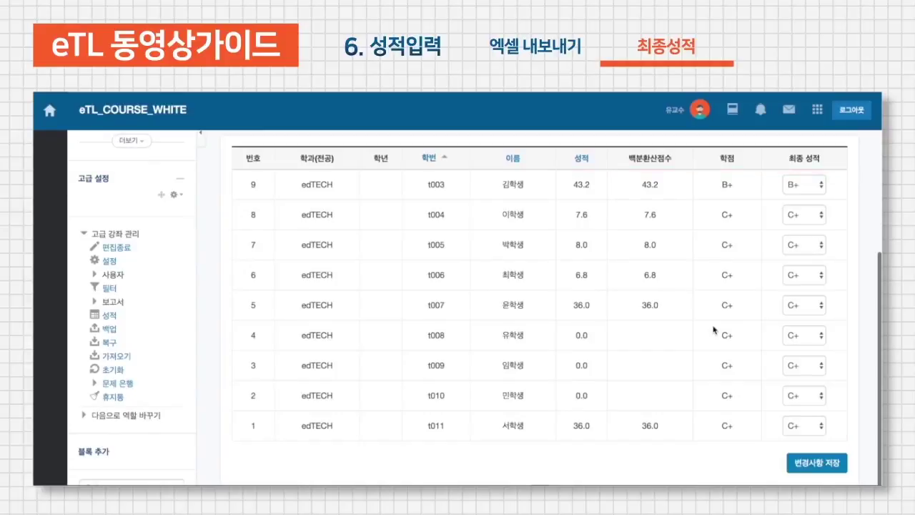
{"action": "scroll", "coordinate": [328, 192], "scroll_direction": "up", "scroll_amount": 3}
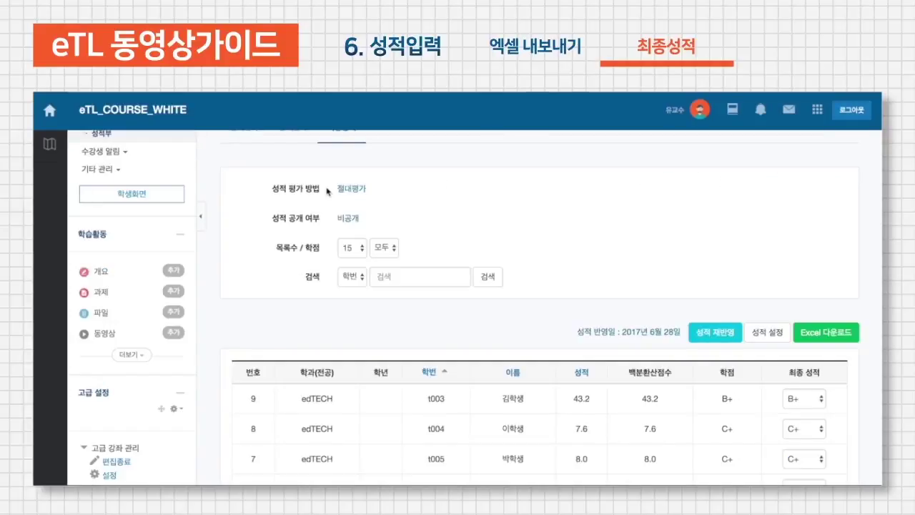
{"action": "scroll", "coordinate": [372, 209], "scroll_direction": "down", "scroll_amount": 1}
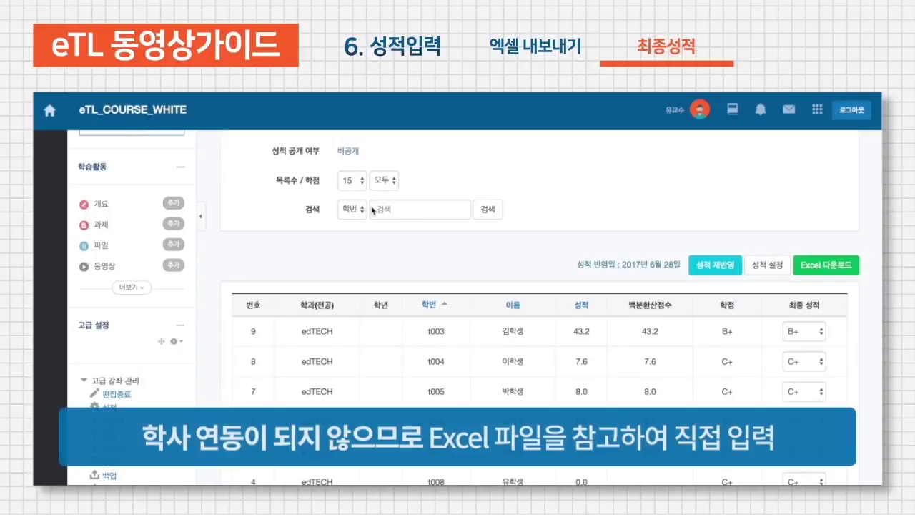
{"action": "scroll", "coordinate": [371, 209], "scroll_direction": "down", "scroll_amount": 1}
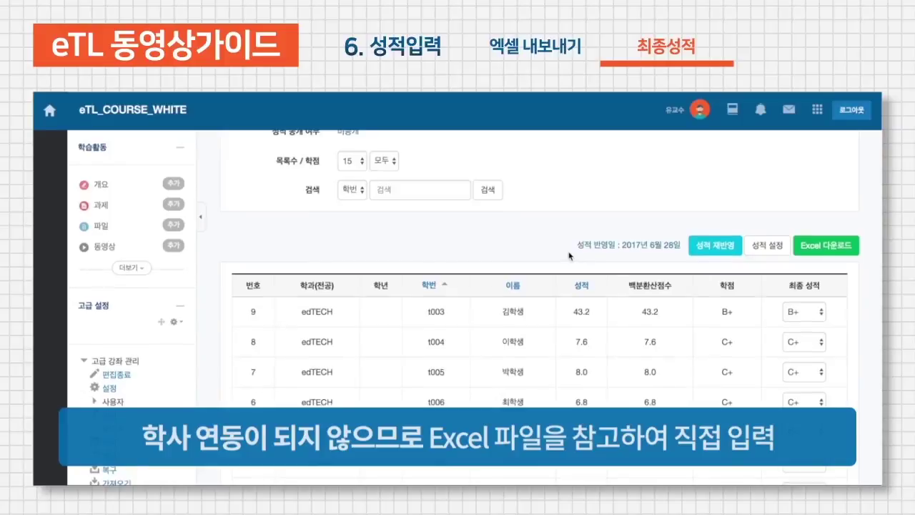
{"action": "scroll", "coordinate": [365, 179], "scroll_direction": "up", "scroll_amount": 5}
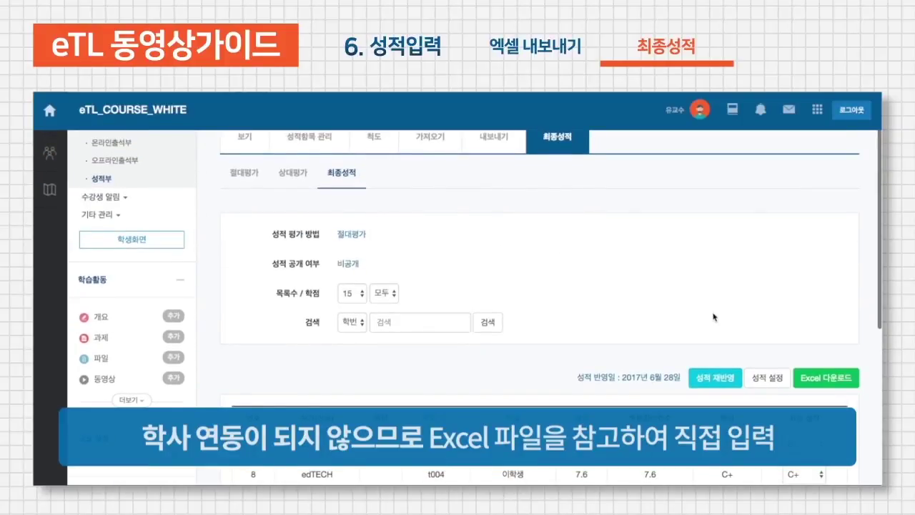
Examine the grade disclosure (성적 공개 여부) option in the grade settings, leave without saving, and look over the final grade list
{"action": "left_click", "coordinate": [767, 377]}
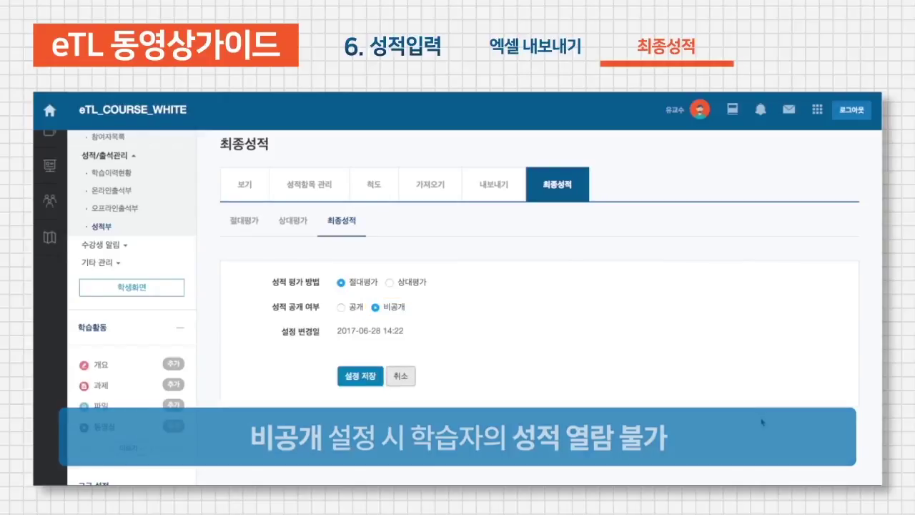
{"action": "left_click", "coordinate": [404, 379]}
{"action": "scroll", "coordinate": [748, 372], "scroll_direction": "down", "scroll_amount": 6}
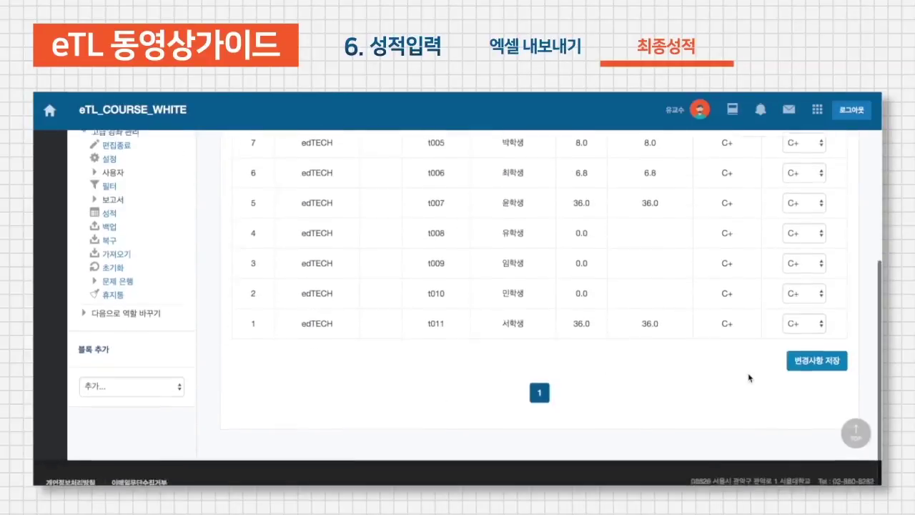
{"action": "scroll", "coordinate": [783, 232], "scroll_direction": "up", "scroll_amount": 5}
{"action": "scroll", "coordinate": [783, 232], "scroll_direction": "up", "scroll_amount": 1}
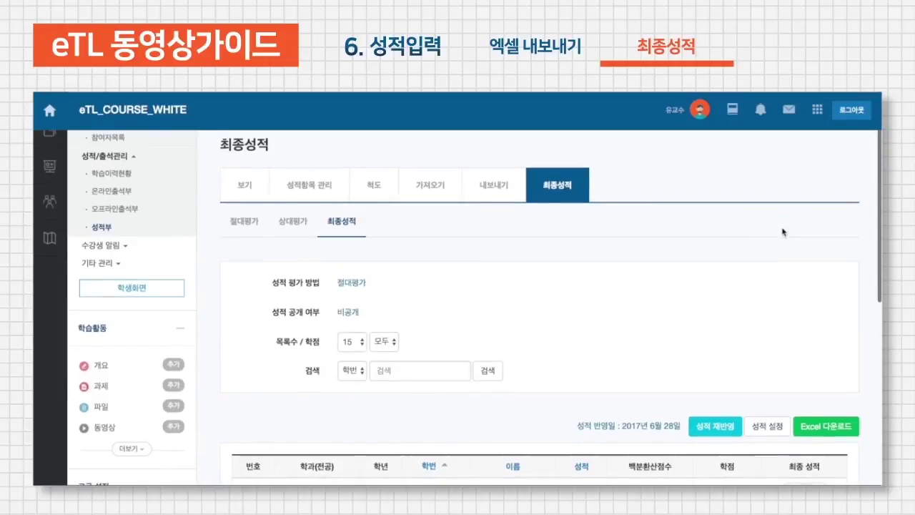